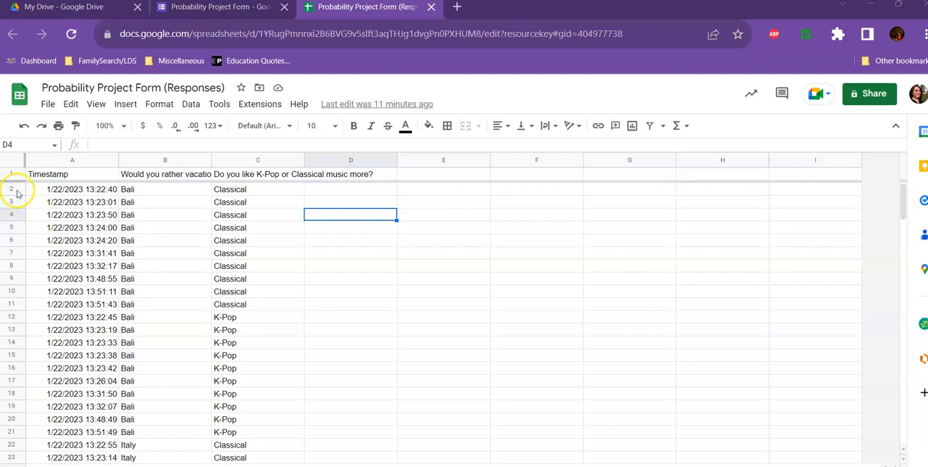
Step: Fill rows 2 to 11, the Bali and Classical responses, with light purple
drag(16, 190, 13, 303)
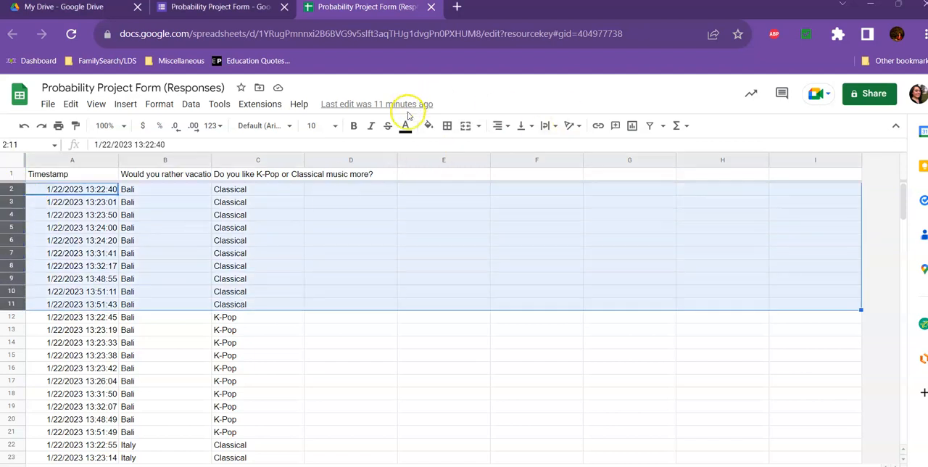
click(428, 125)
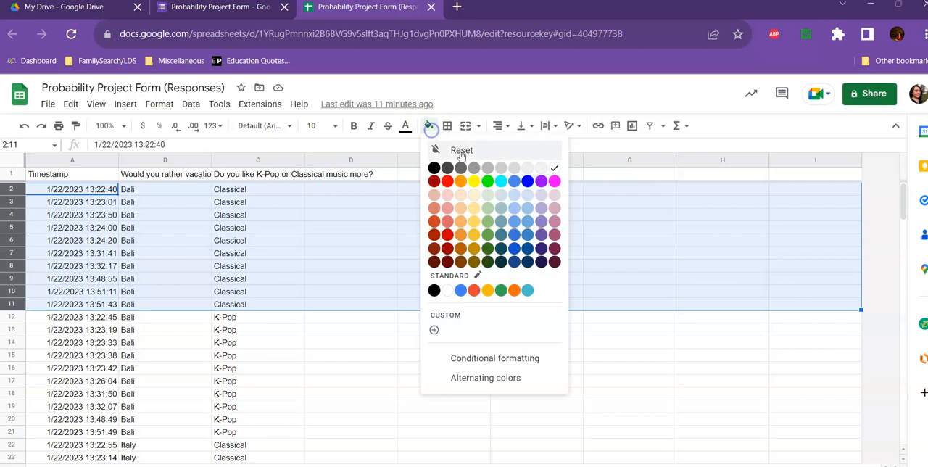
click(540, 195)
click(349, 354)
Step: Fill rows 12 to 21, the Bali and K-Pop responses, with light yellow
scroll(305, 330, down, 2)
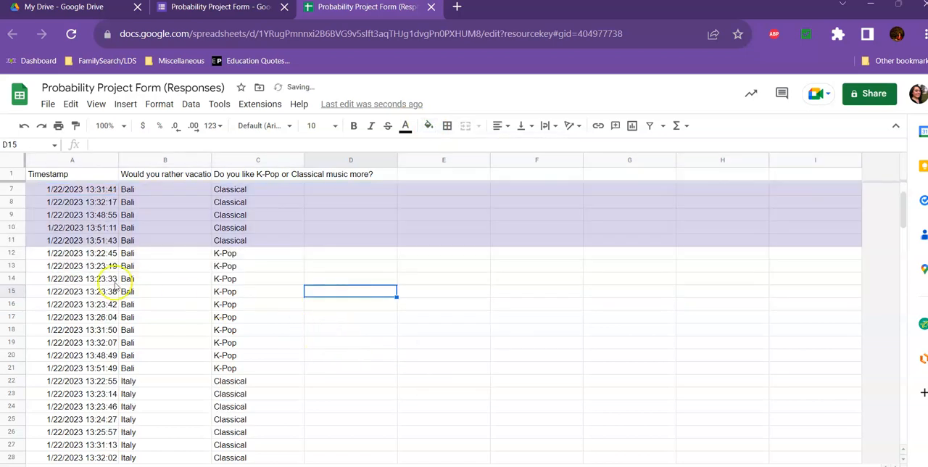
drag(18, 255, 23, 368)
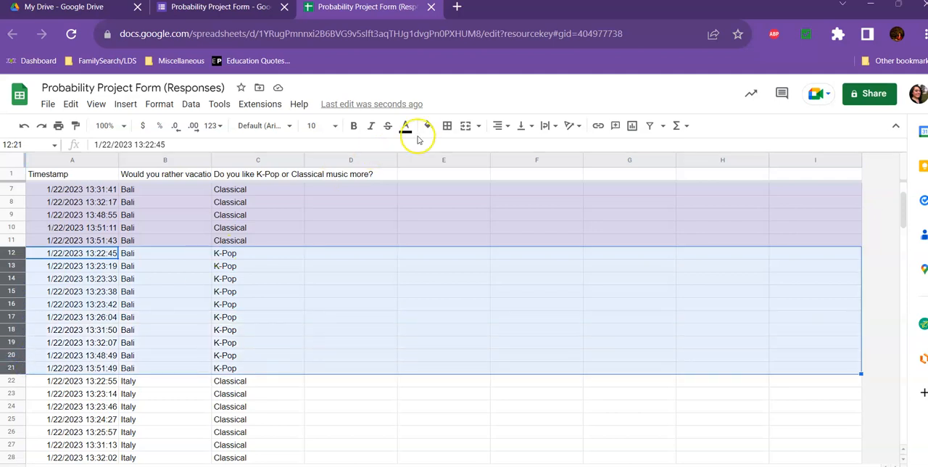
click(428, 125)
click(474, 194)
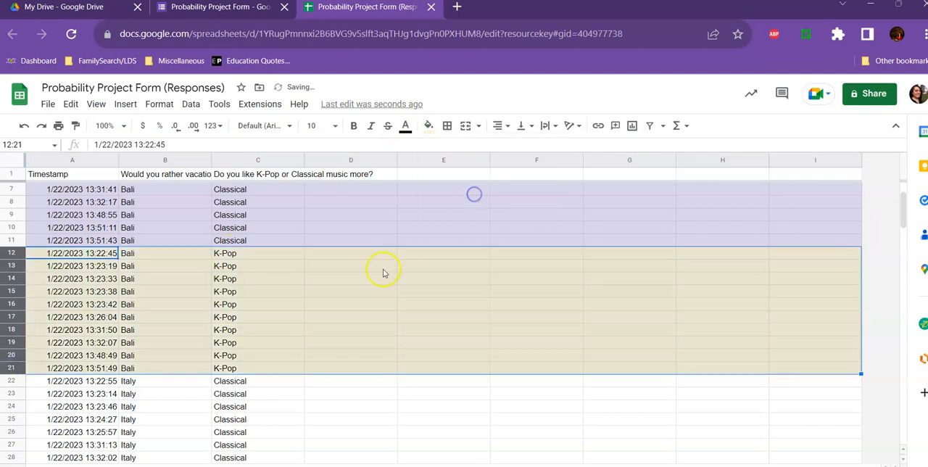
scroll(384, 275, up, 2)
click(399, 270)
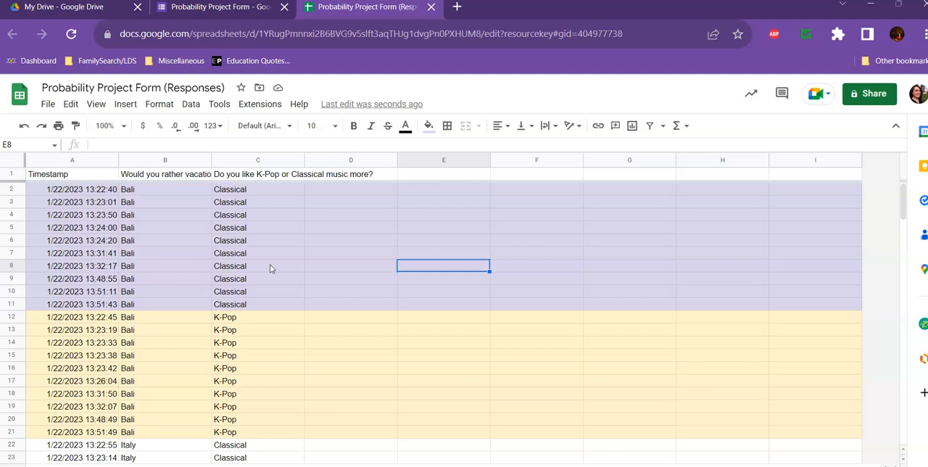
Step: Enter the label "Total:" in cell E3 for the purple group and in cell E14 for the yellow group
click(418, 202)
text(Total:)
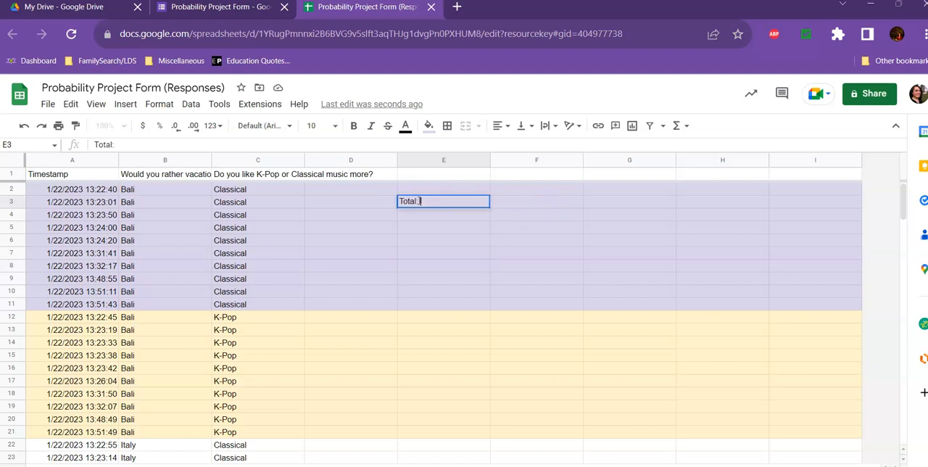
click(438, 344)
text(To)
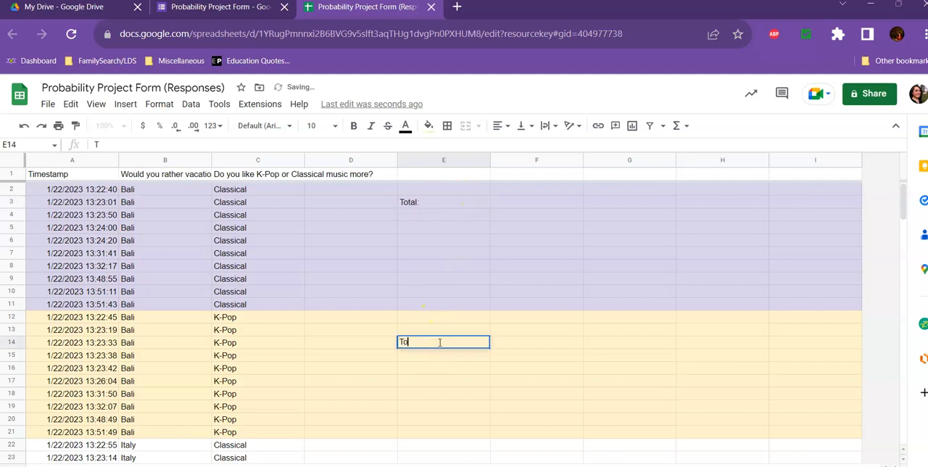
text(tal:)
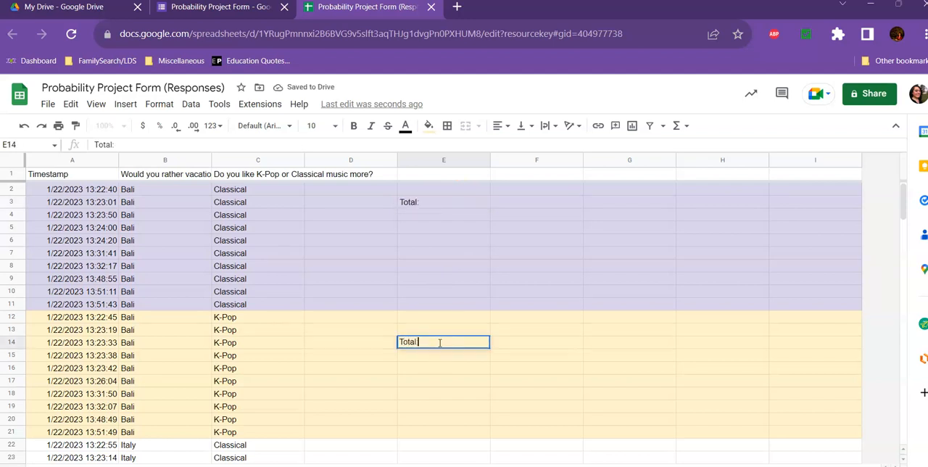
click(607, 206)
Step: Begin a CountIfs formula in cell E4 with first range B2:B53 and criterion "Bali"
click(439, 220)
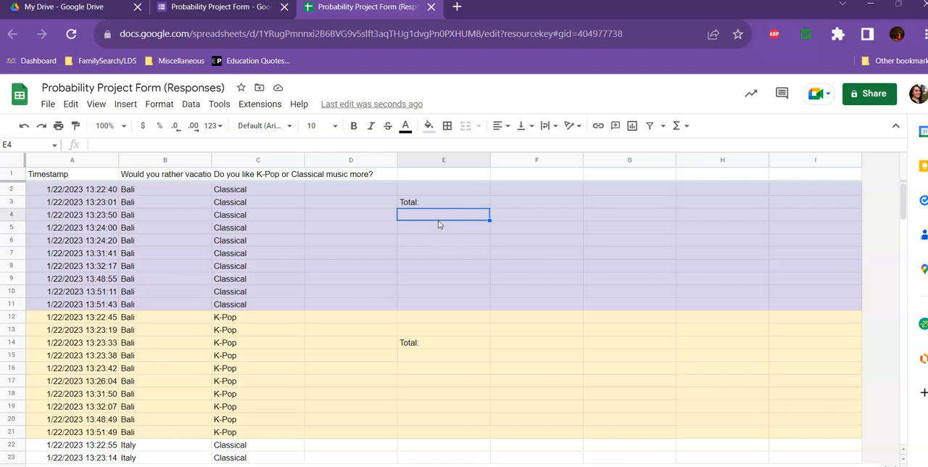
text(=)
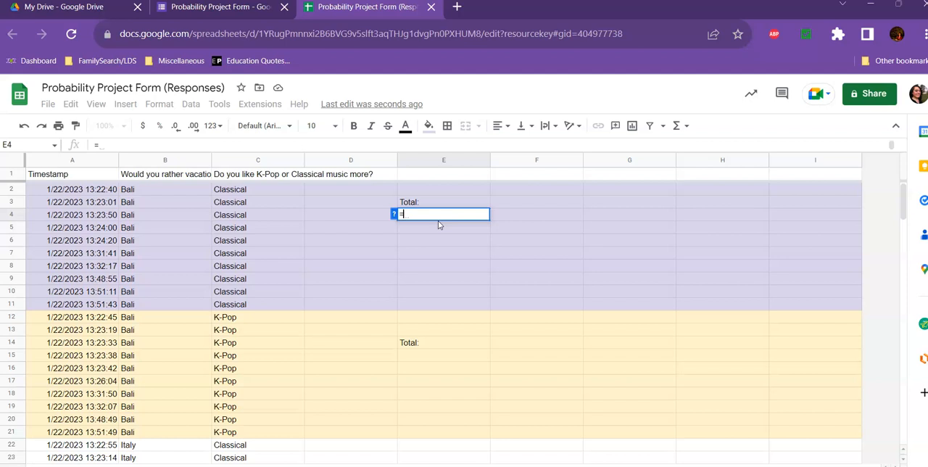
text(Cou)
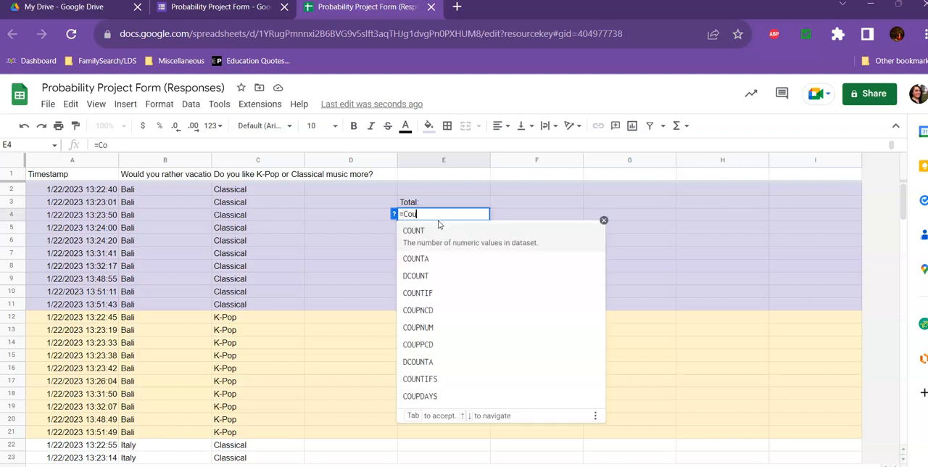
text(ntIfs)
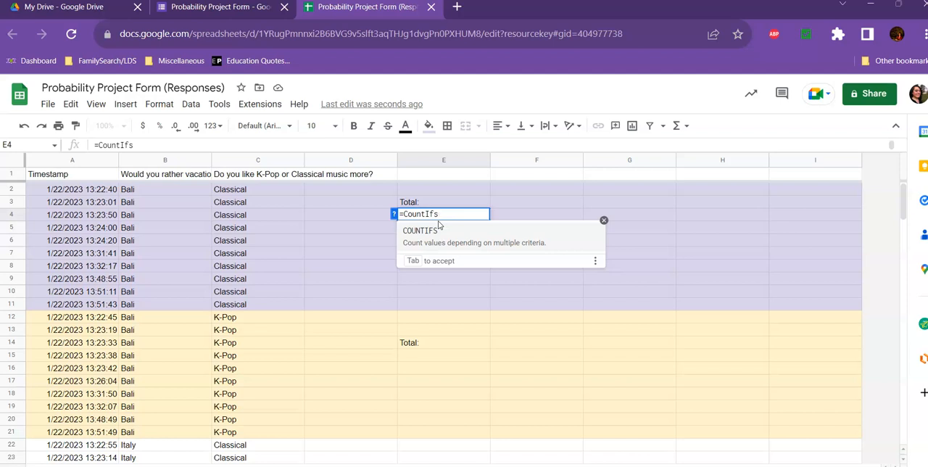
text(()
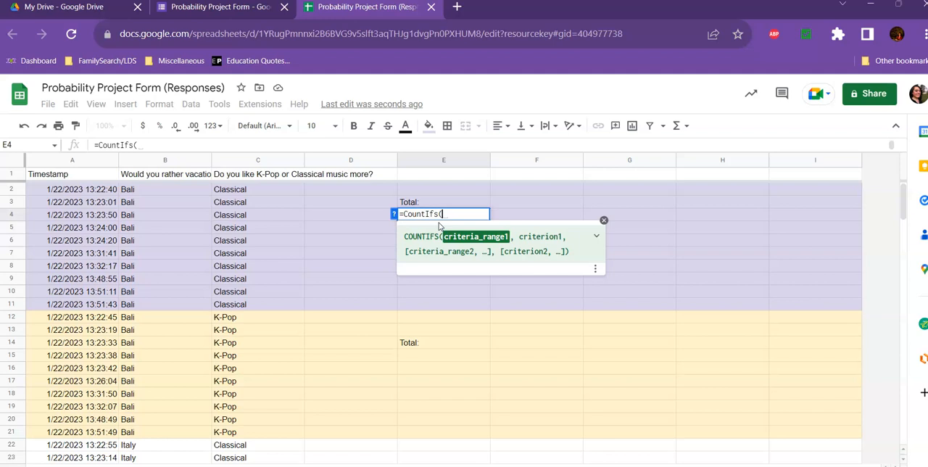
text(B2:)
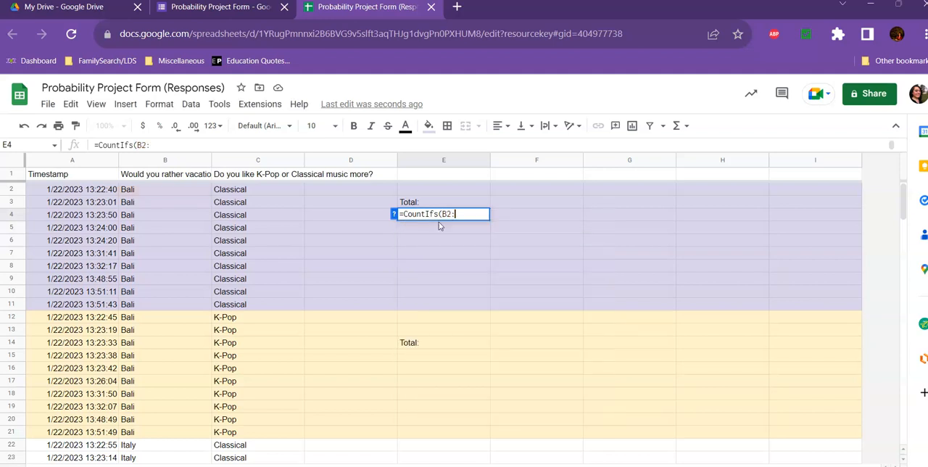
scroll(178, 202, down, 2)
scroll(178, 202, down, 12)
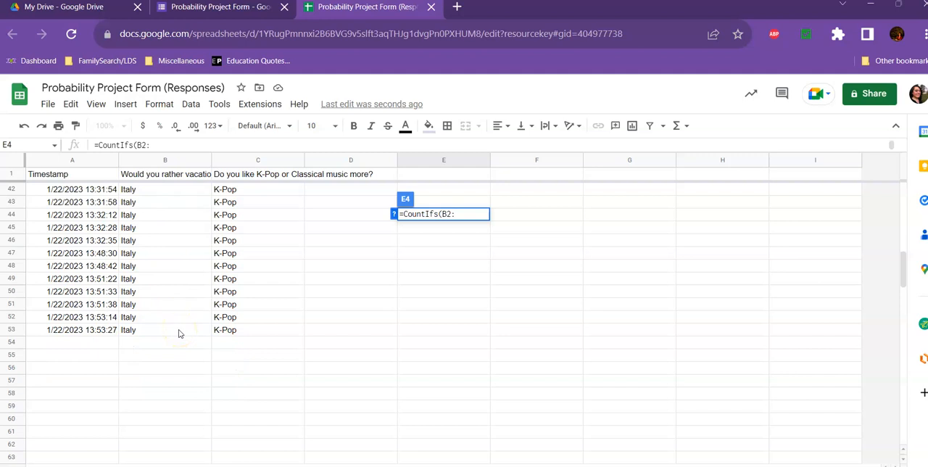
scroll(331, 266, up, 13)
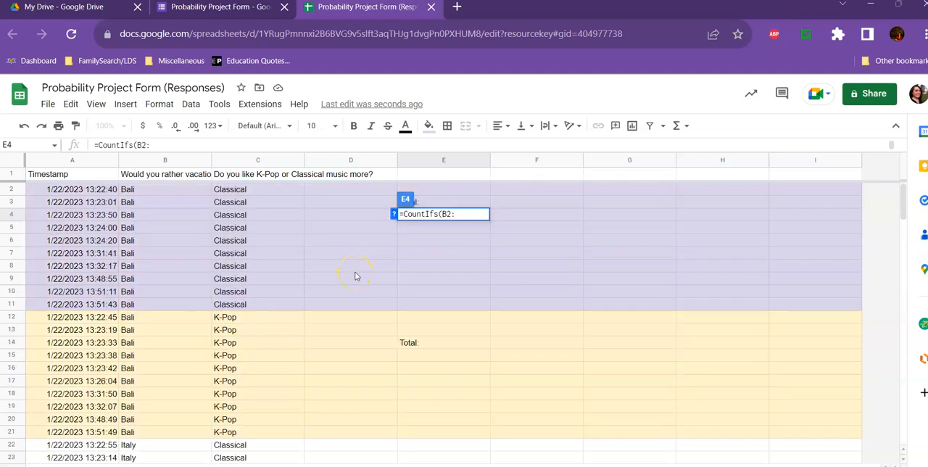
text(b53)
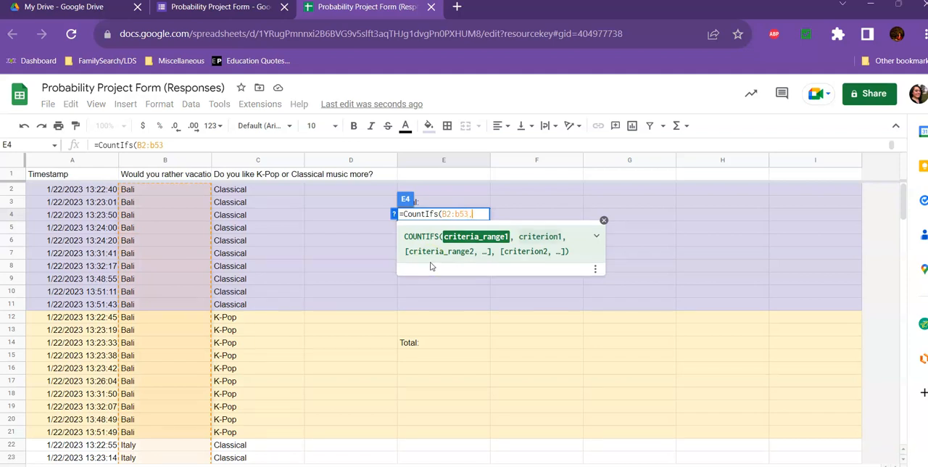
text(, ")
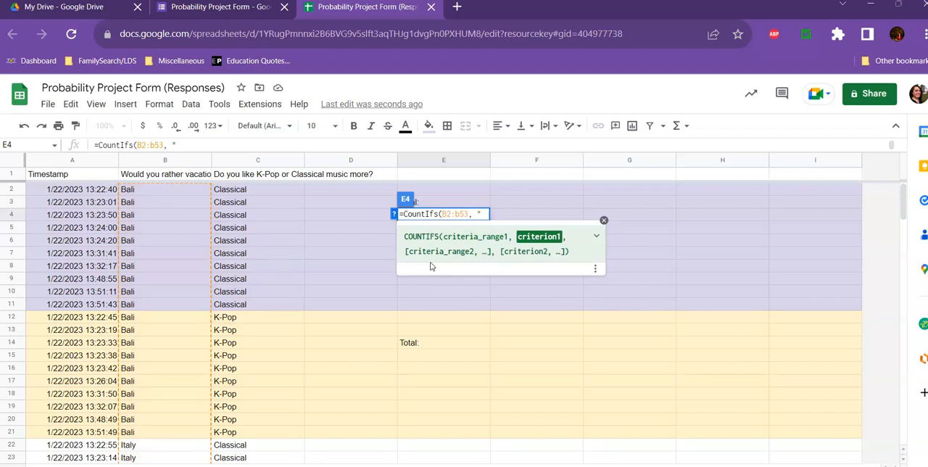
text(Bali",)
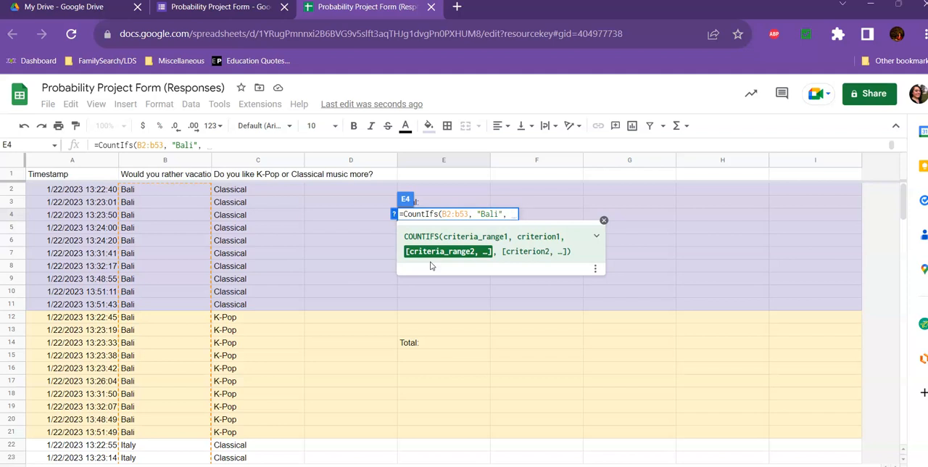
Step: Complete the CountIfs formula in E4 with second range C2:C53 and criterion "Classical"
text(C)
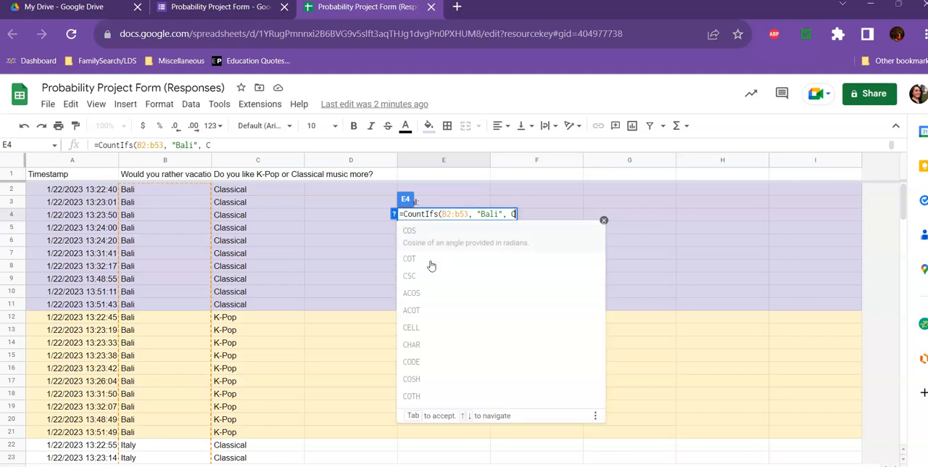
text(2:C53)
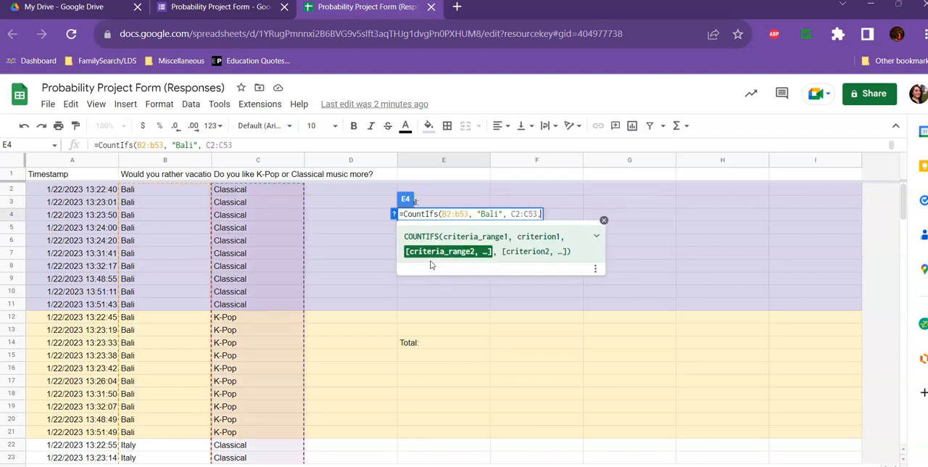
text(, ")
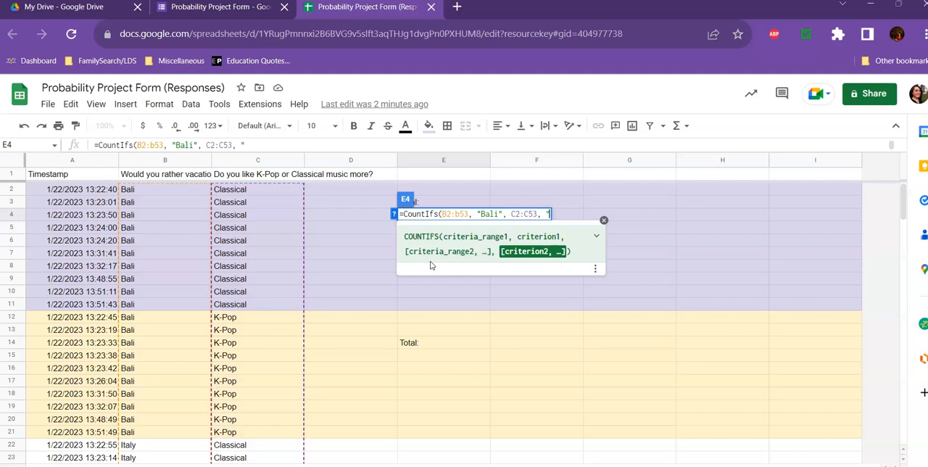
text(Classical"))
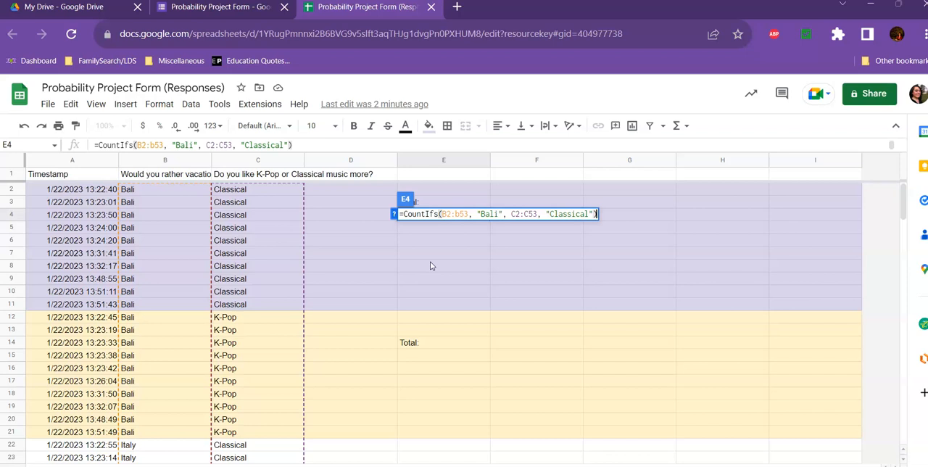
key(Return)
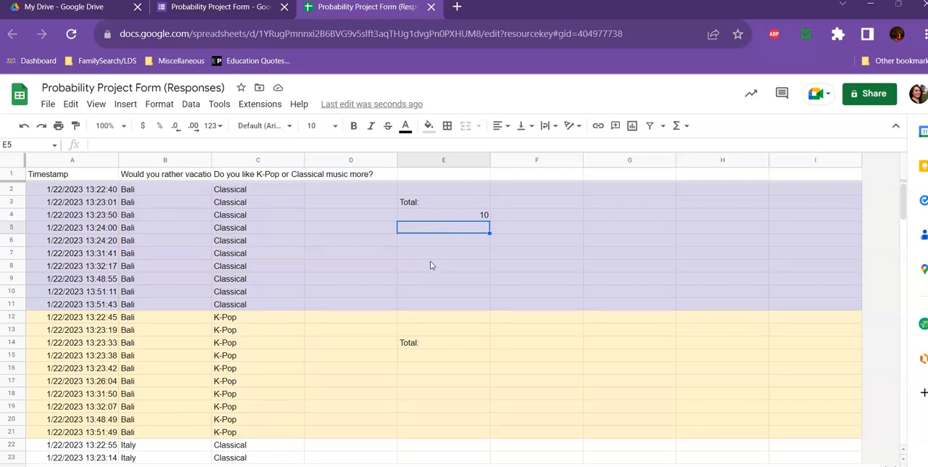
Step: Copy the CountIfs formula from E4 into cell E15 under the yellow group's Total label
click(439, 355)
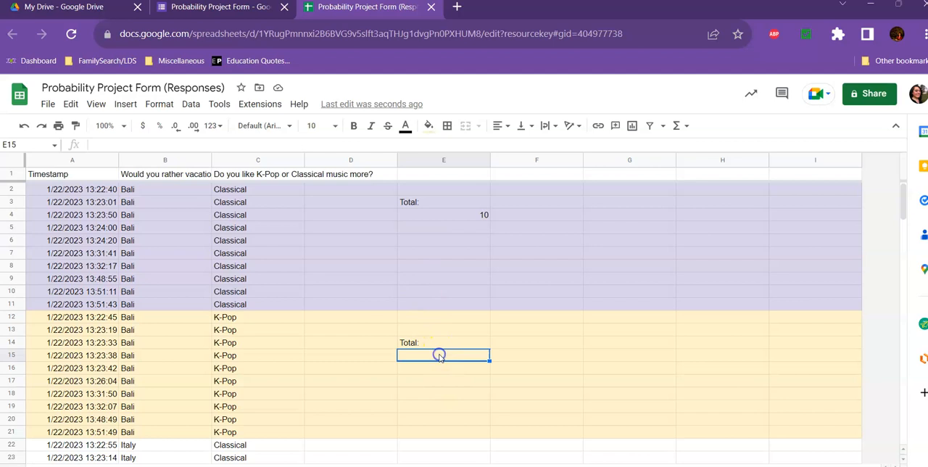
click(445, 216)
key(ctrl+c)
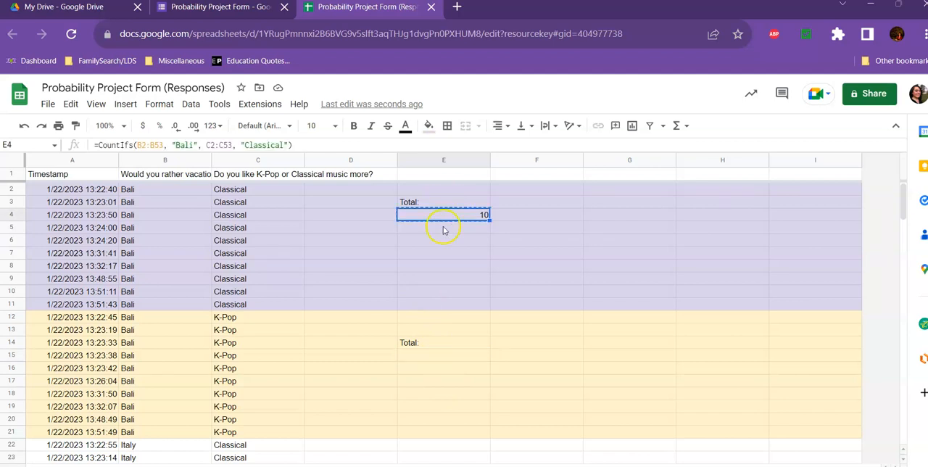
click(435, 355)
key(ctrl+v)
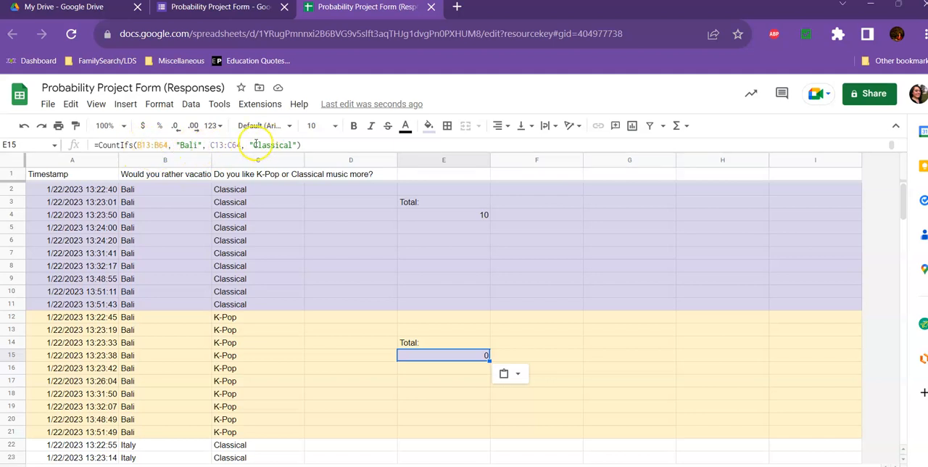
Step: Change the second criterion in the E15 formula to "K-Pop"
drag(252, 145, 293, 145)
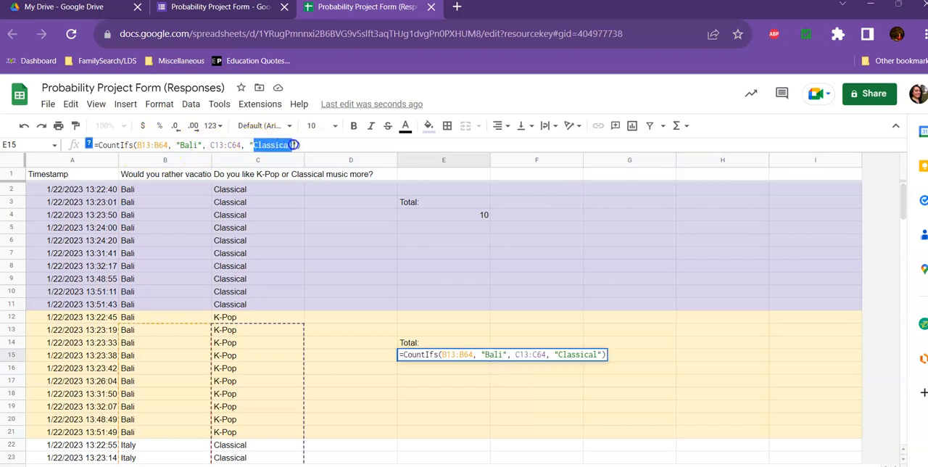
text(K)
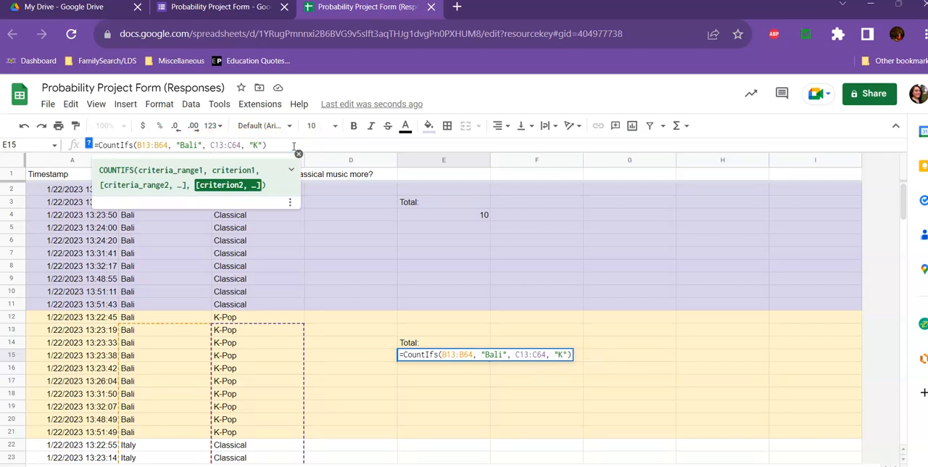
text(-Pop)
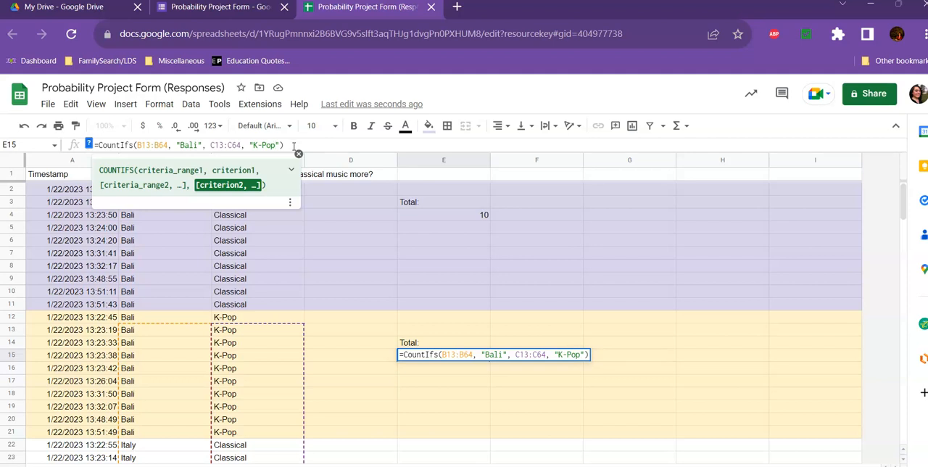
key(Return)
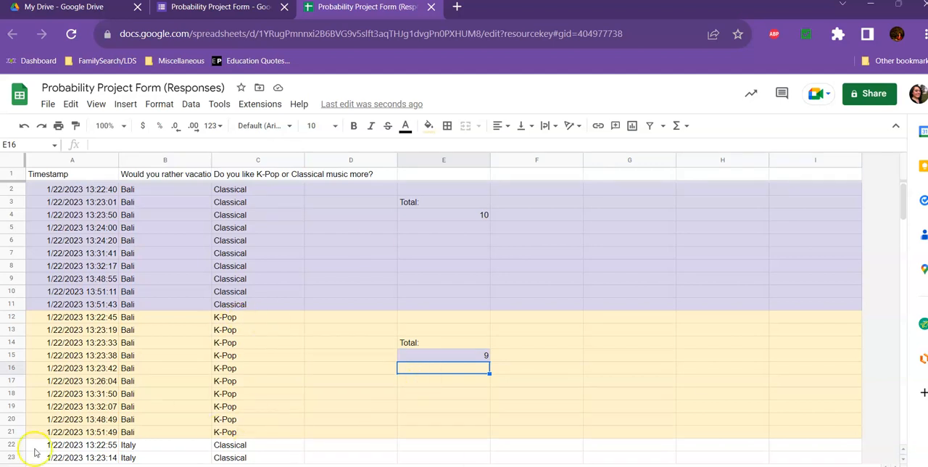
Step: Fill cell E15 with light yellow to match its surrounding rows
click(449, 357)
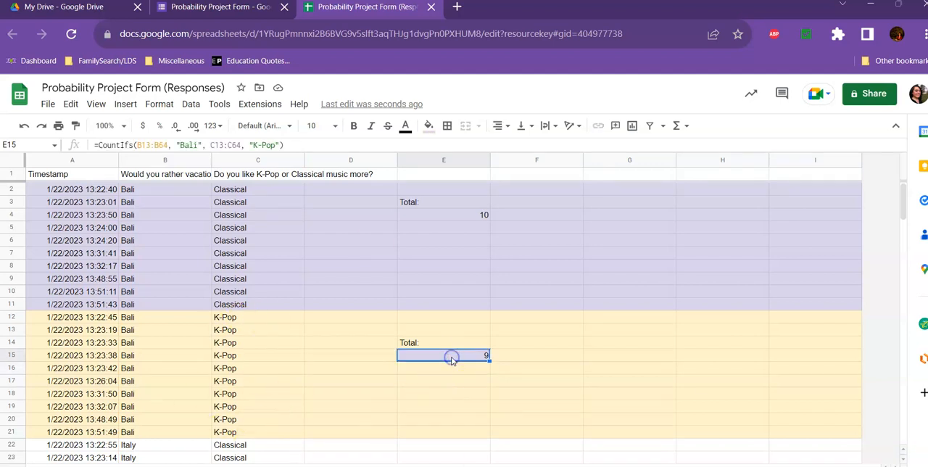
click(428, 126)
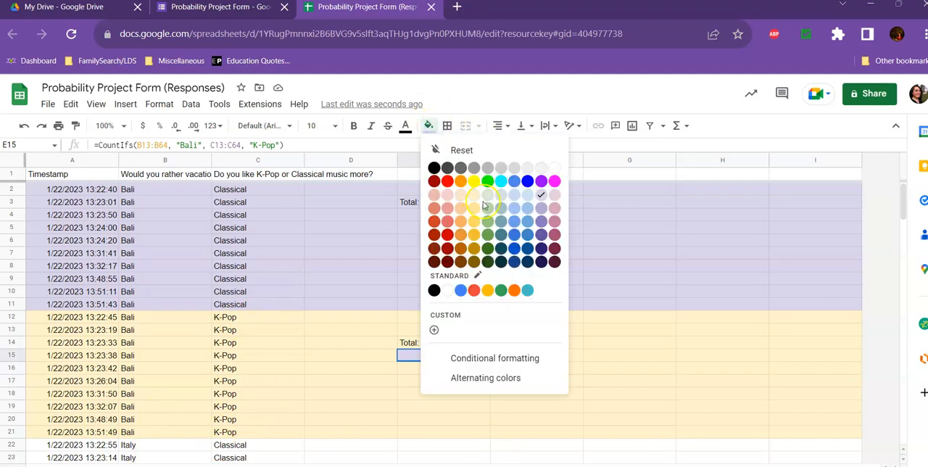
click(475, 197)
click(596, 355)
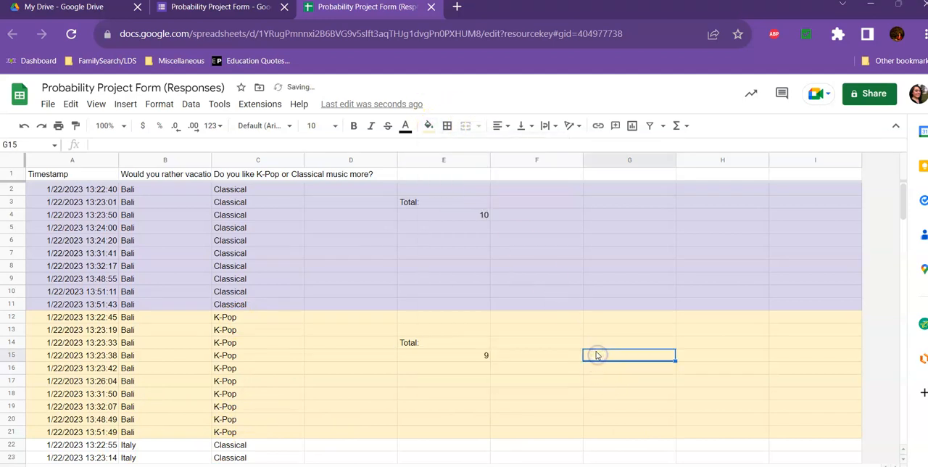
scroll(580, 321, down, 3)
scroll(566, 302, down, 1)
scroll(471, 319, down, 6)
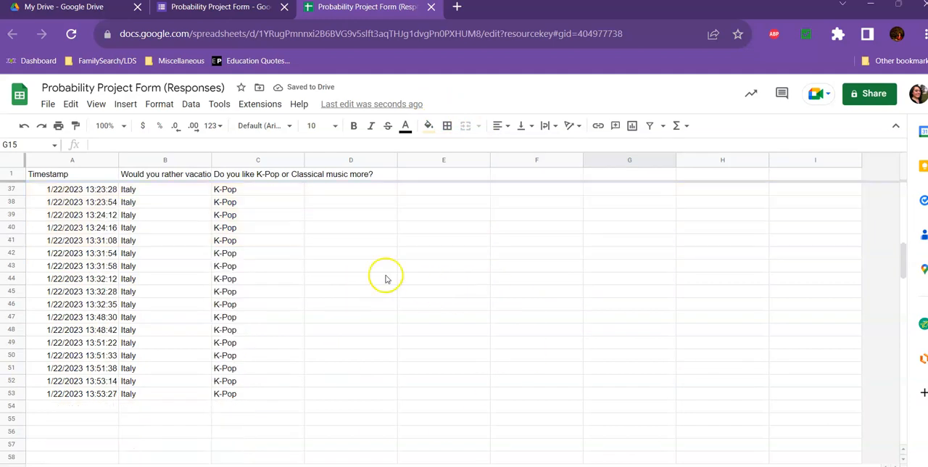
scroll(275, 275, up, 3)
scroll(281, 282, up, 8)
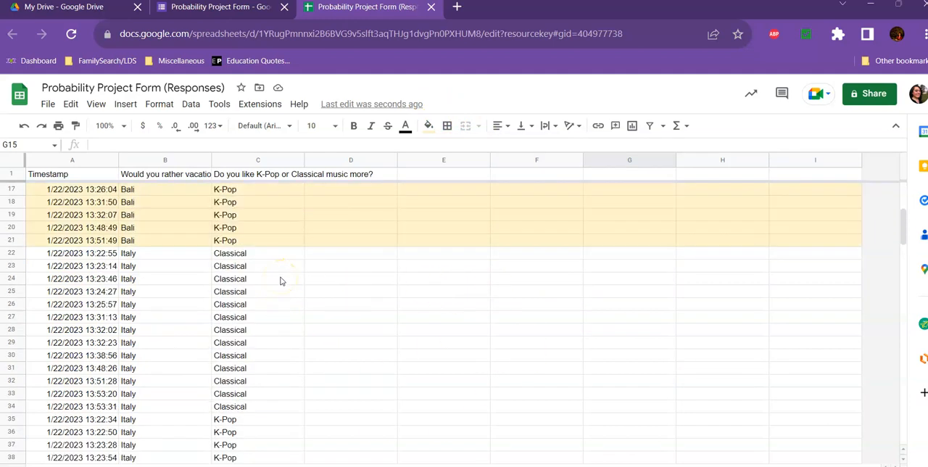